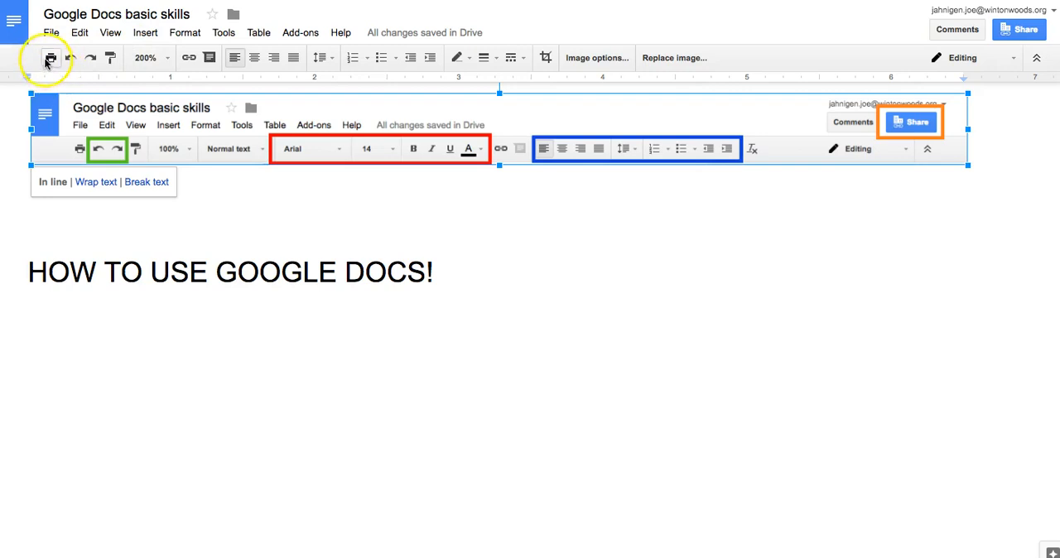
Replace the line "HOW TO USE GOOGLE DOCS!" with "Type tpye", and undo and redo the replacement
{"action": "left_click", "coordinate": [503, 138]}
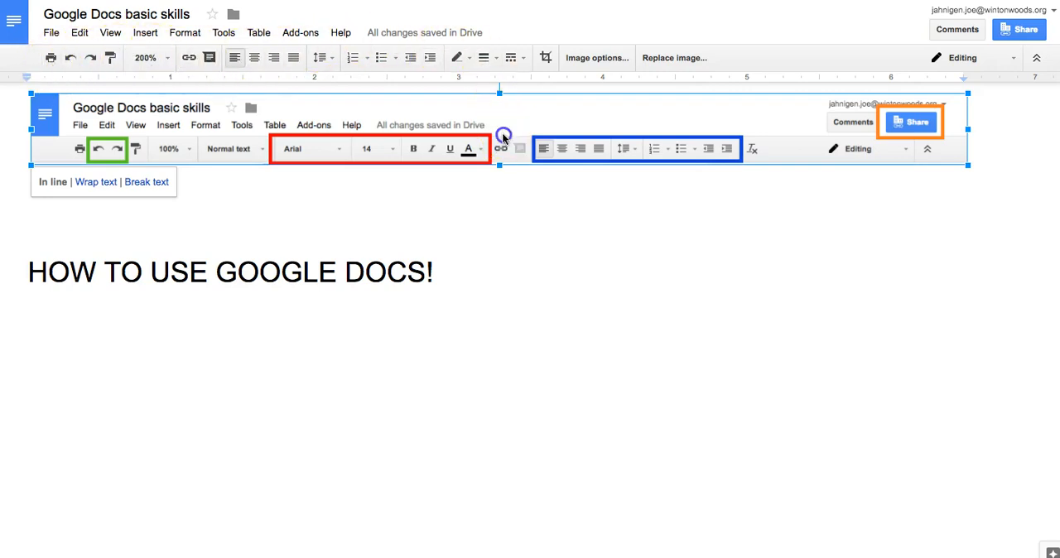
{"action": "left_click", "coordinate": [333, 246]}
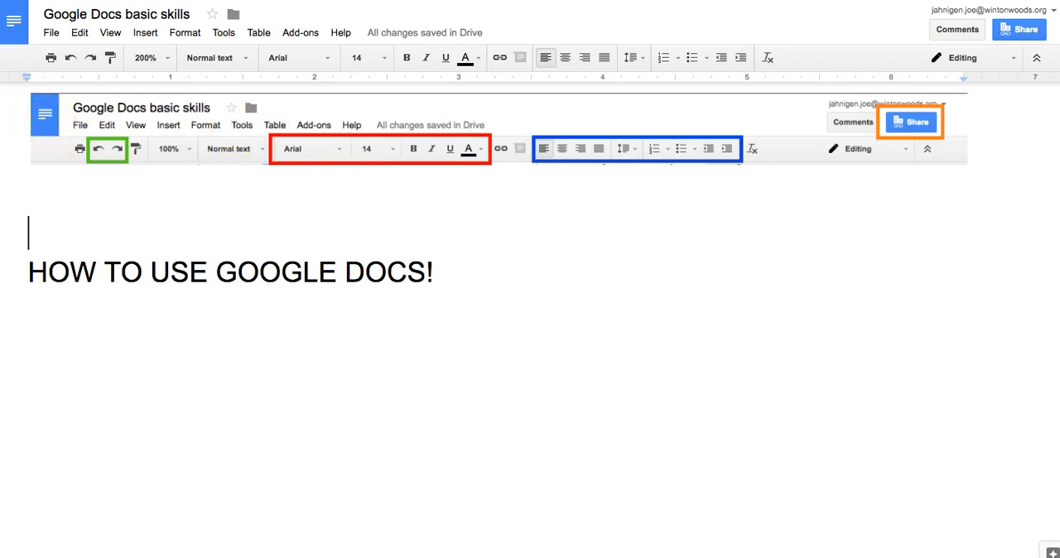
{"action": "scroll", "coordinate": [66, 107], "scroll_direction": "right", "scroll_amount": 2}
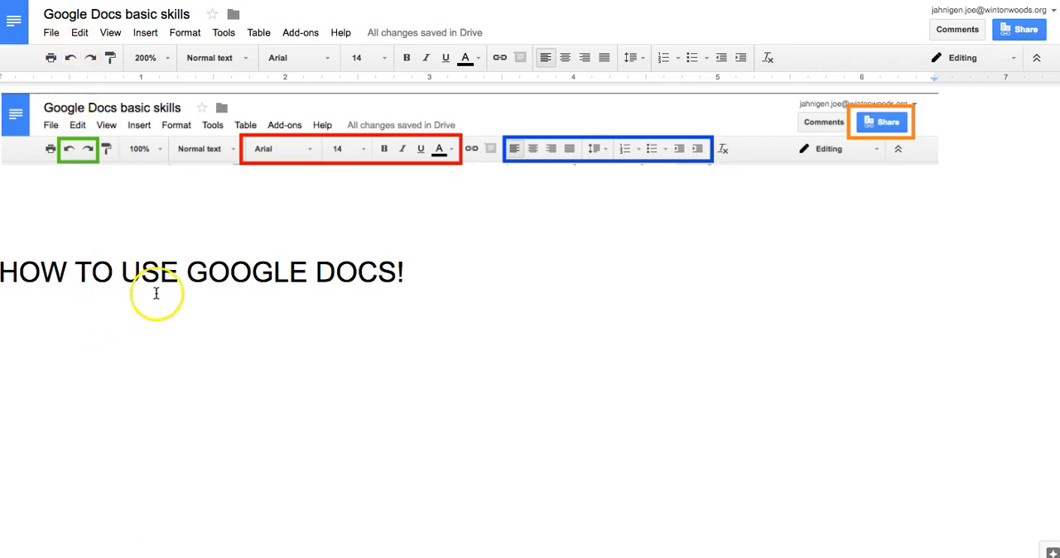
{"action": "left_click_drag", "start_coordinate": [409, 274], "coordinate": [2, 269]}
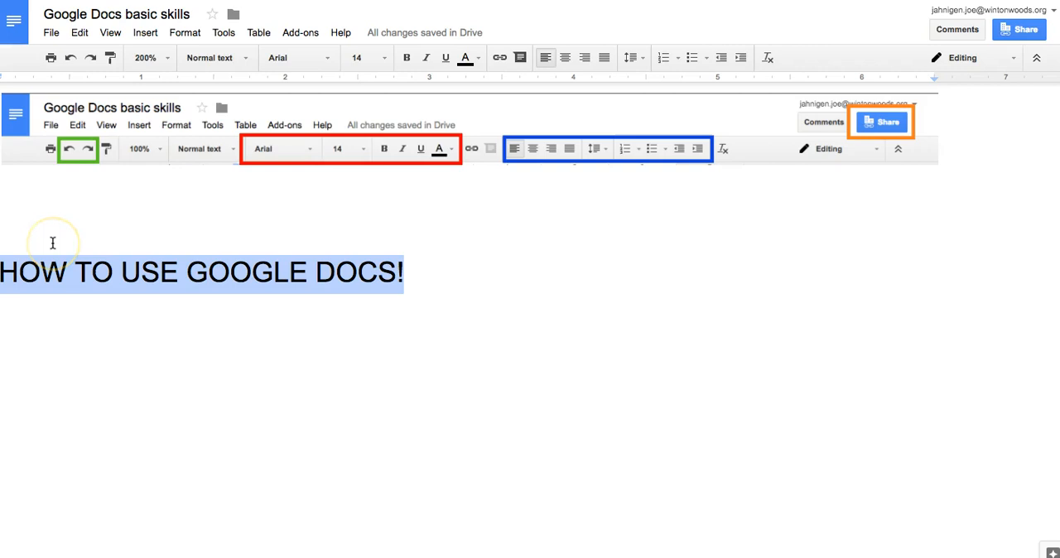
{"action": "type", "text": "Type tpye"}
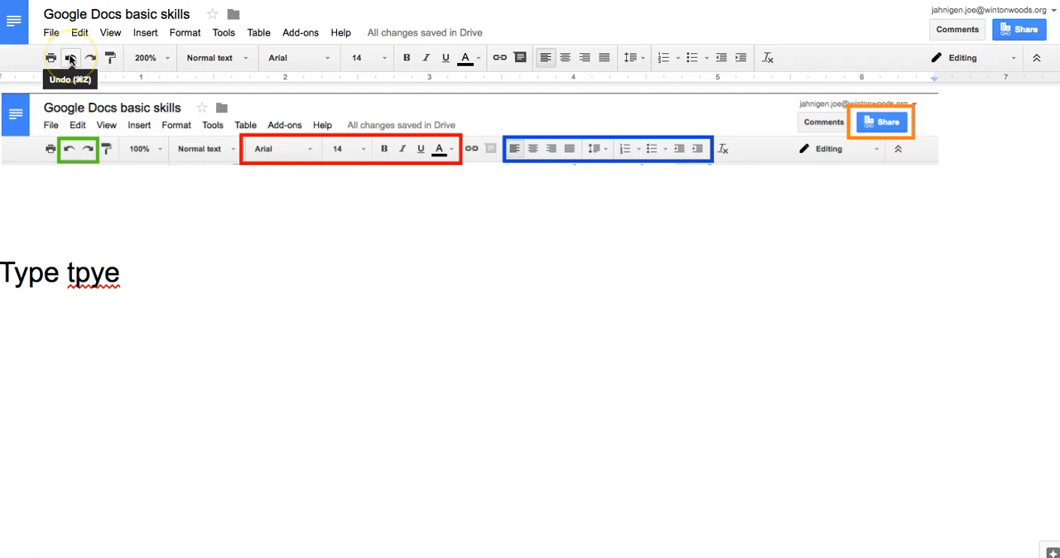
{"action": "left_click", "coordinate": [70, 58]}
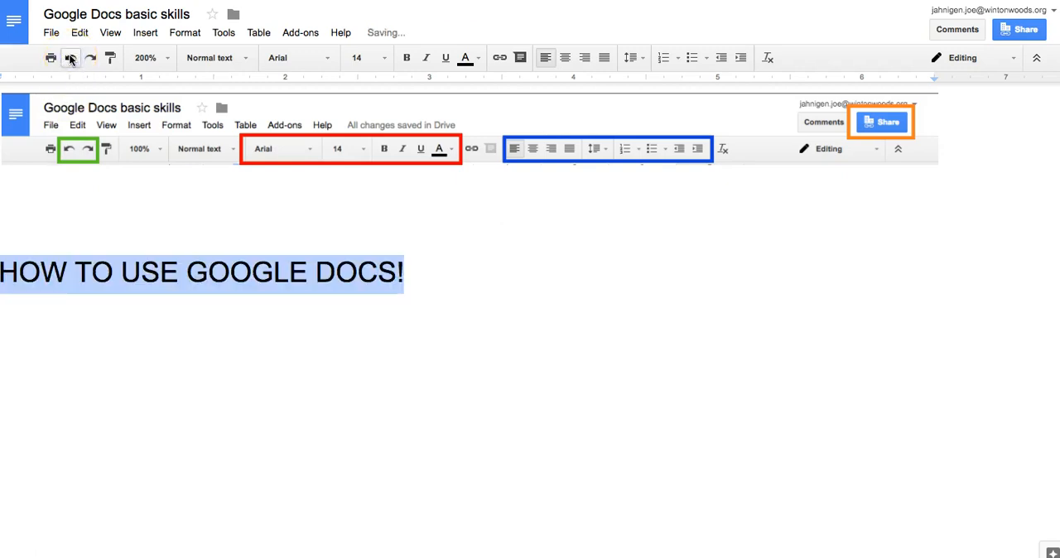
{"action": "left_click", "coordinate": [88, 59]}
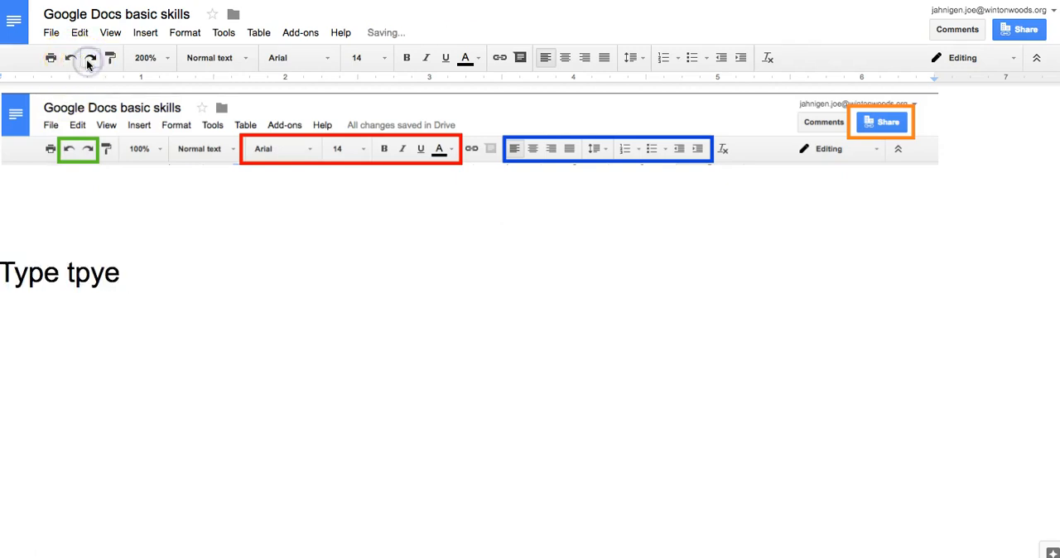
Replace the "Type tpye" line with the text "My name isaaf"
{"action": "left_click_drag", "start_coordinate": [124, 273], "coordinate": [4, 270]}
{"action": "type", "text": "My name is"}
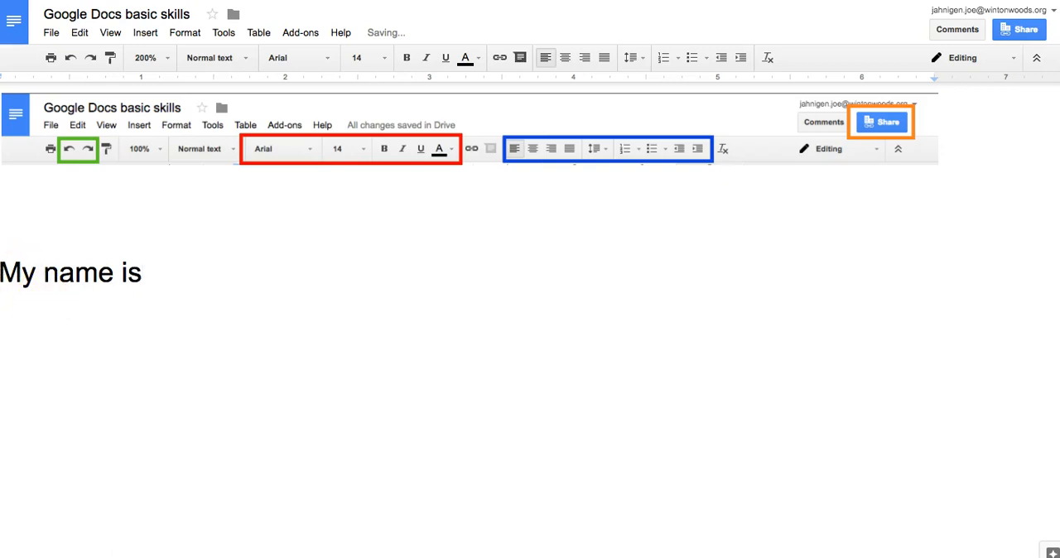
{"action": "type", "text": "aaf"}
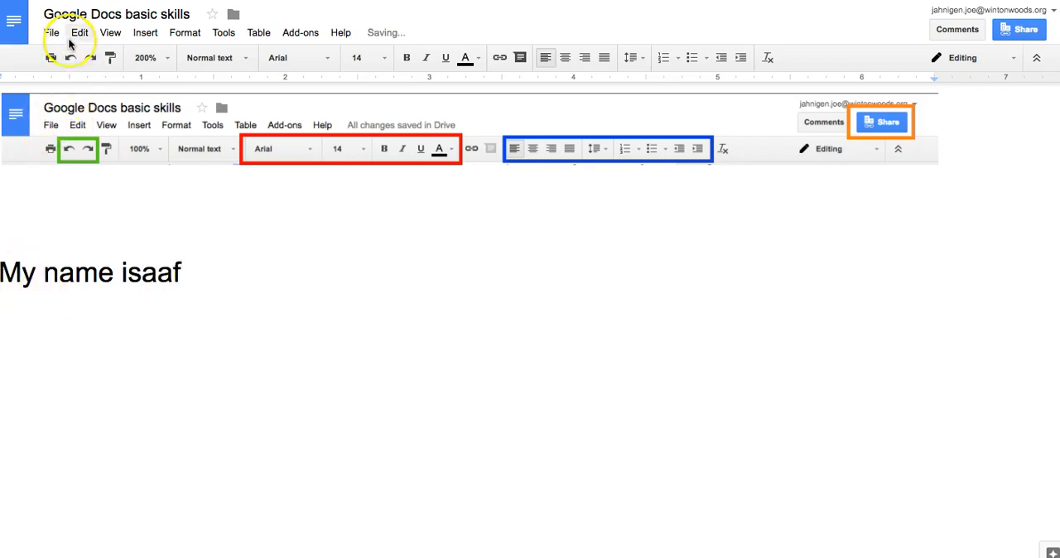
Undo the recent typing back to "Type tpye", and redo it to restore "My name isaaf"
{"action": "left_click", "coordinate": [70, 59]}
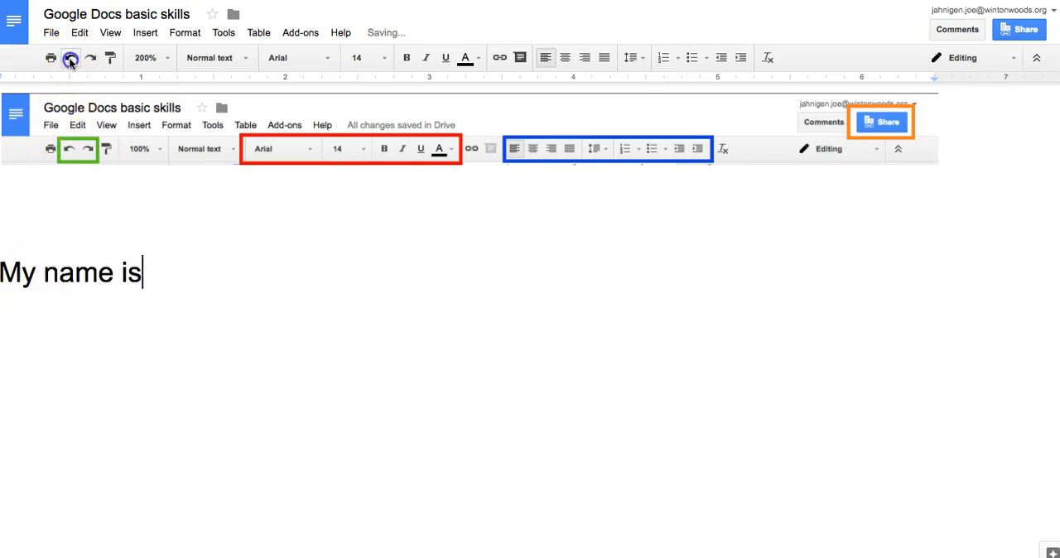
{"action": "left_click", "coordinate": [70, 59]}
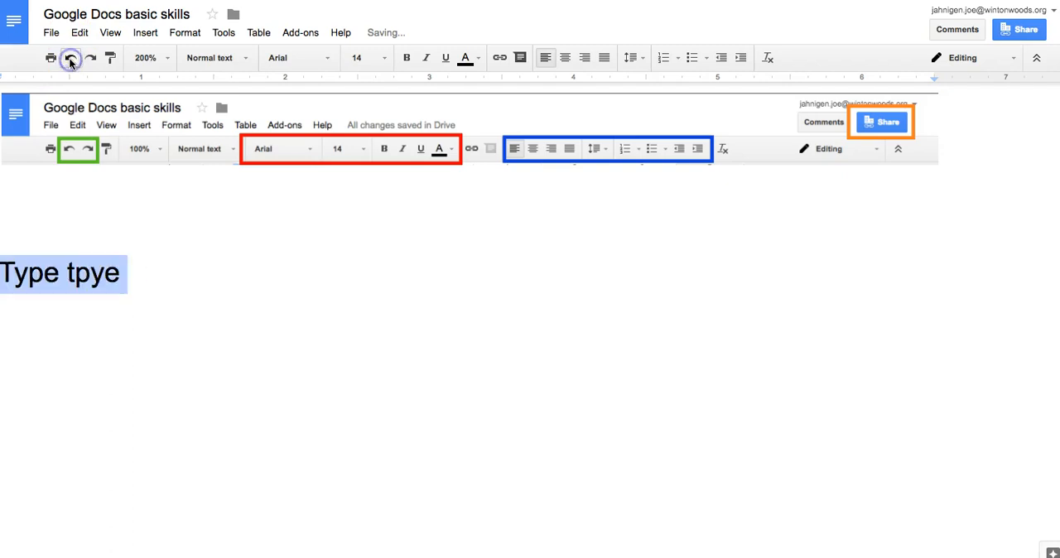
{"action": "left_click", "coordinate": [91, 58]}
{"action": "left_click", "coordinate": [91, 58]}
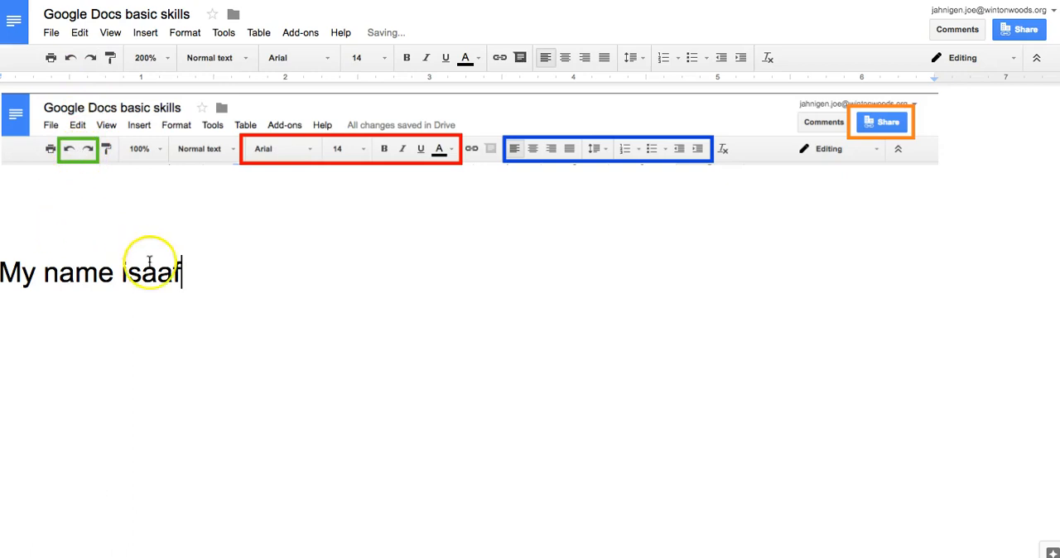
Delete the "My name isaaf" line and write "Hello how are you?" in its place
{"action": "left_click_drag", "start_coordinate": [231, 288], "coordinate": [6, 276]}
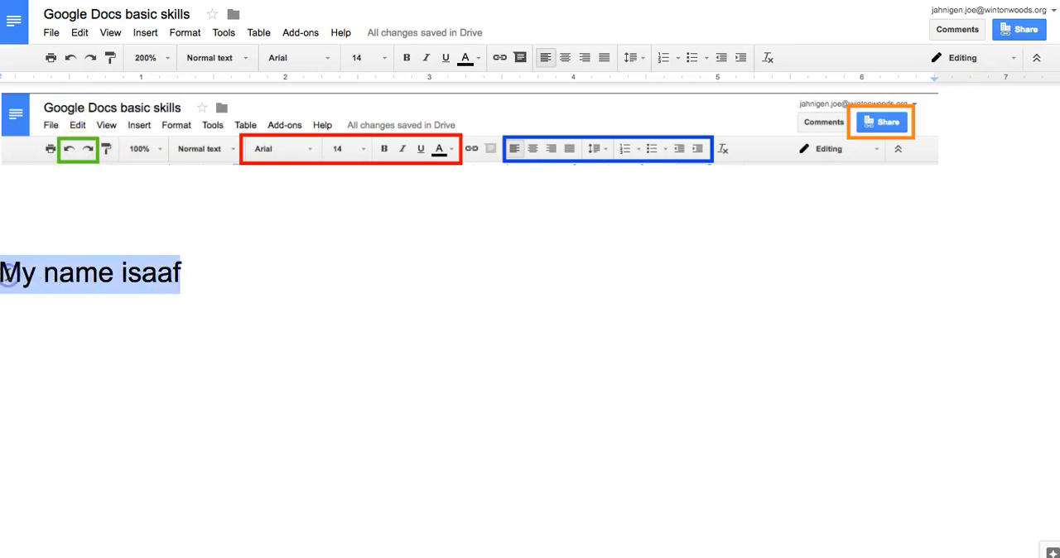
{"action": "key", "text": "BackSpace"}
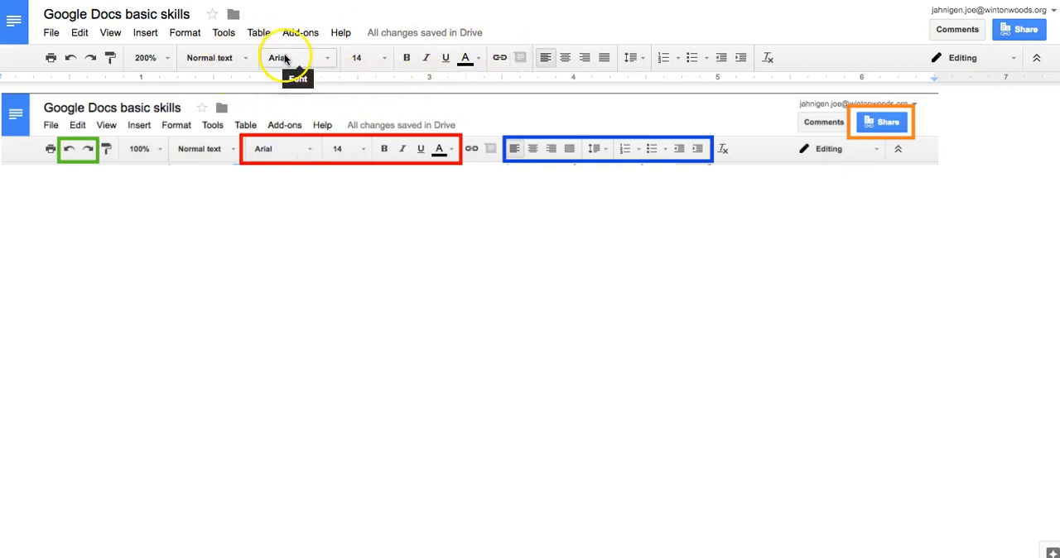
{"action": "left_click", "coordinate": [204, 306]}
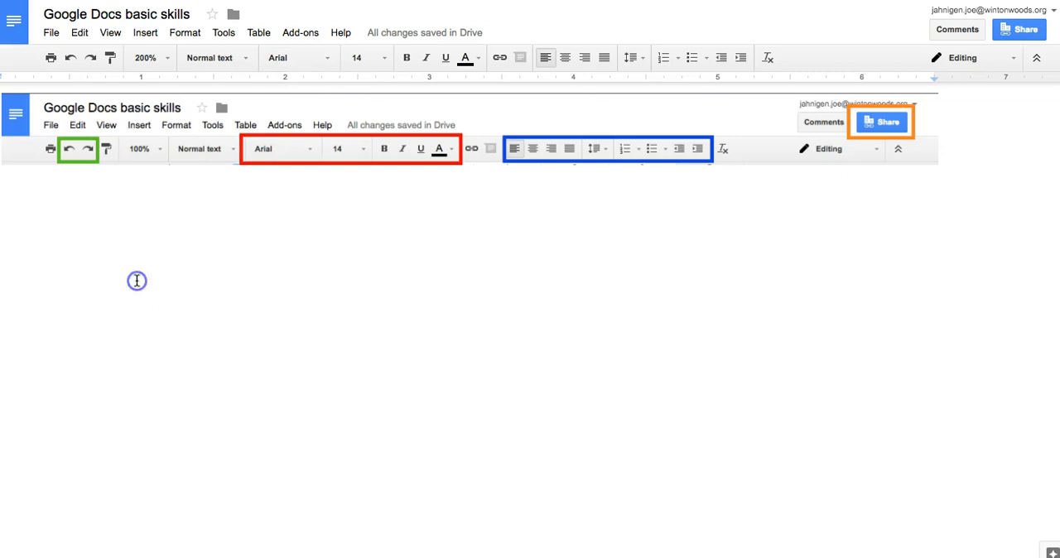
{"action": "type", "text": "Hello how are you"}
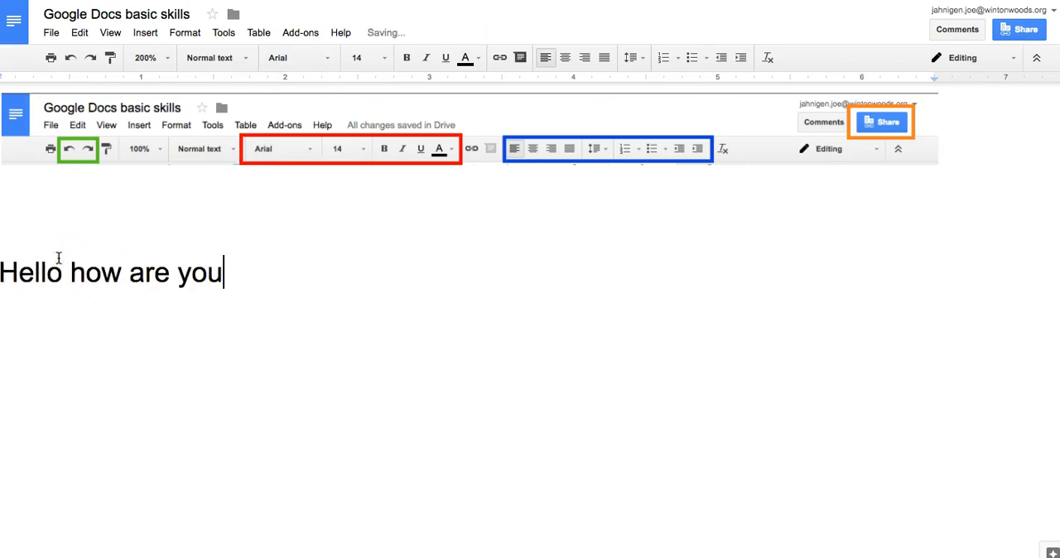
Select the whole "Hello how are you?" line, clear the selection, and select the line again from its end to its start
{"action": "key", "text": "ctrl+a"}
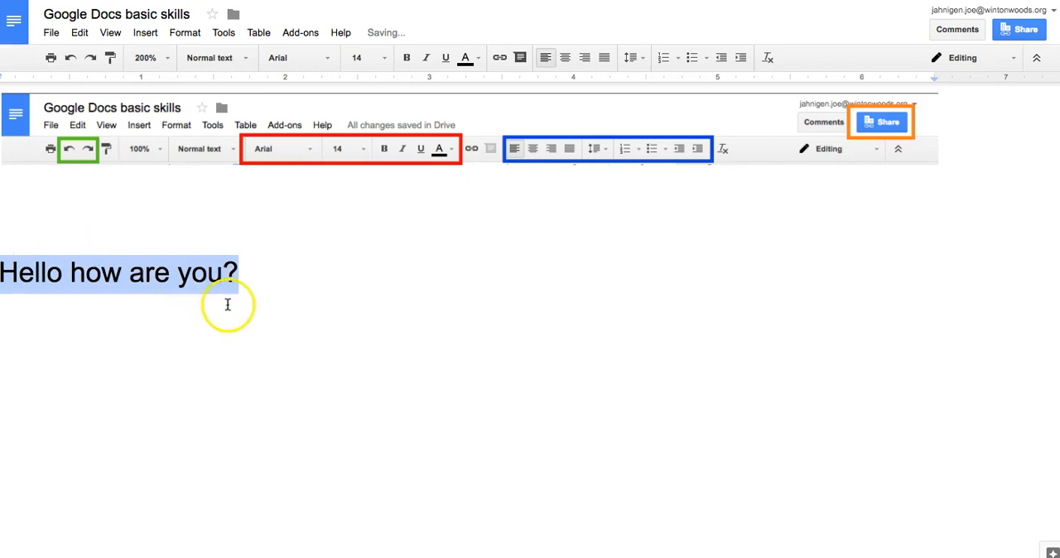
{"action": "left_click", "coordinate": [227, 302]}
{"action": "left_click", "coordinate": [258, 266]}
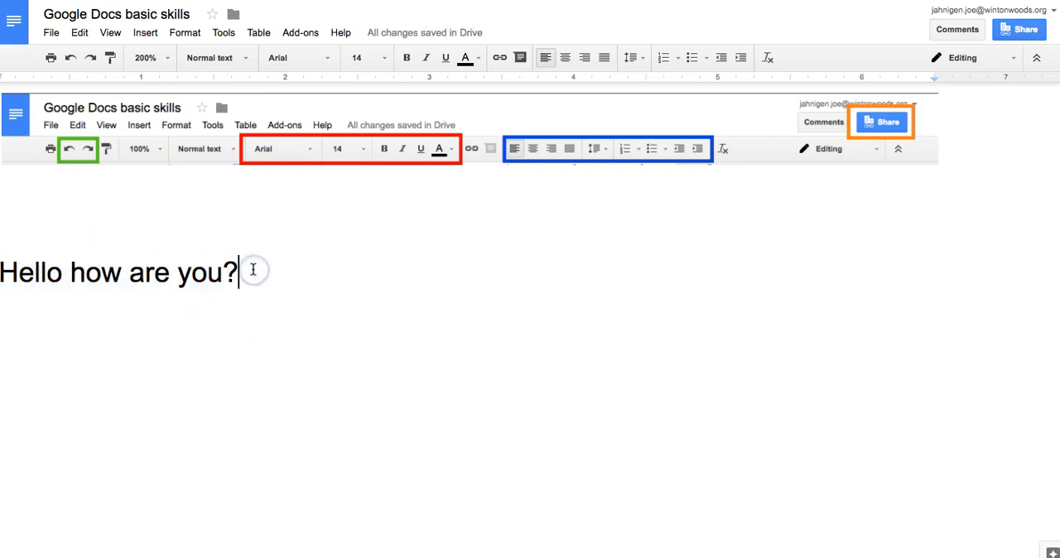
{"action": "left_click_drag", "start_coordinate": [229, 272], "coordinate": [10, 278]}
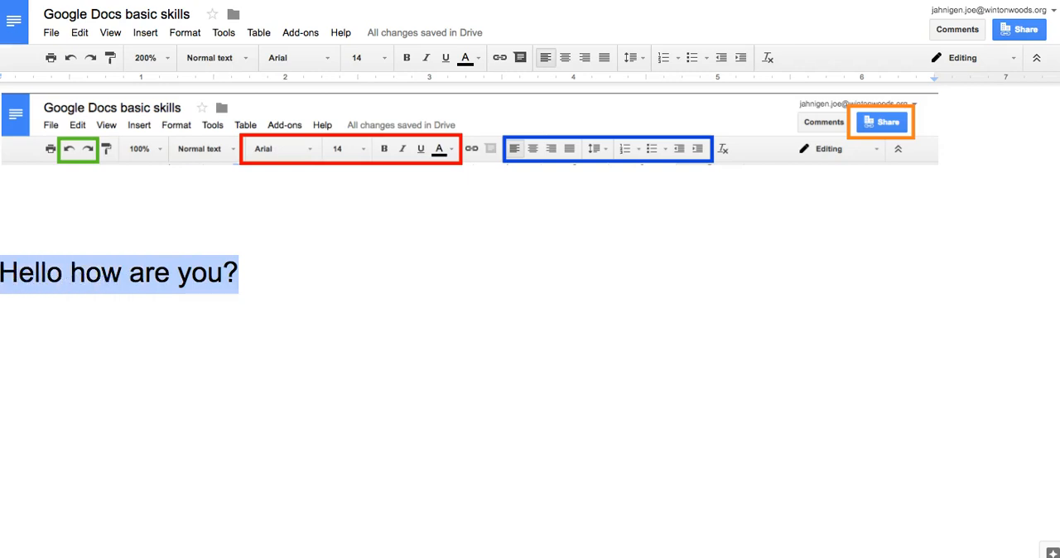
Place the cursor after "Hello how are you?" and extend a selection backwards through the sentence character by character
{"action": "left_click", "coordinate": [240, 283]}
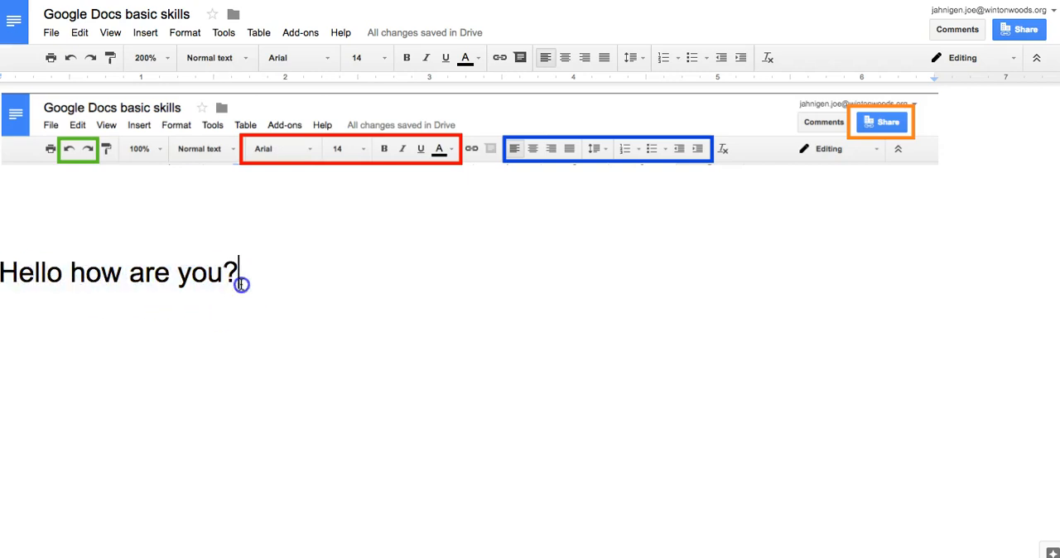
{"action": "key", "text": "shift+Left"}
{"action": "key", "text": "shift+Left"}
{"action": "key", "text": "shift+Left"}
{"action": "key", "text": "shift+Left"}
{"action": "key", "text": "shift+Left"}
{"action": "key", "text": "shift+Left"}
{"action": "key", "text": "shift+Left"}
{"action": "key", "text": "shift+Left"}
{"action": "key", "text": "shift+Left"}
{"action": "key", "text": "shift+Left"}
{"action": "key", "text": "shift+Left"}
{"action": "key", "text": "shift+Left"}
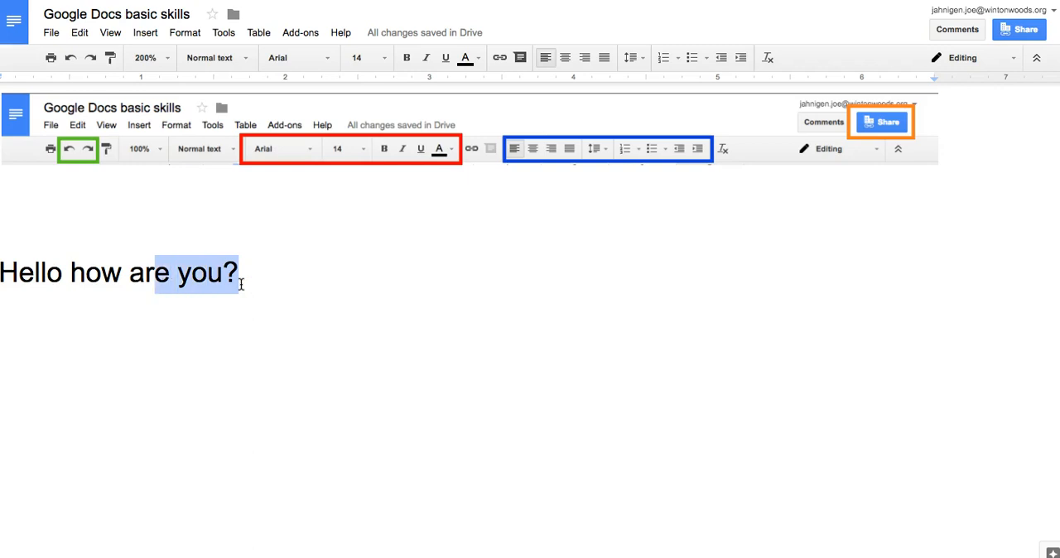
{"action": "key", "text": "shift+Left"}
{"action": "key", "text": "shift+Left"}
{"action": "key", "text": "shift+Left"}
{"action": "key", "text": "shift+Left"}
{"action": "key", "text": "shift+Left"}
Add the line "Click and hold the “shift” and use the arrows" below "Hello how are you?", leaving blank space between them
{"action": "left_click", "coordinate": [241, 283]}
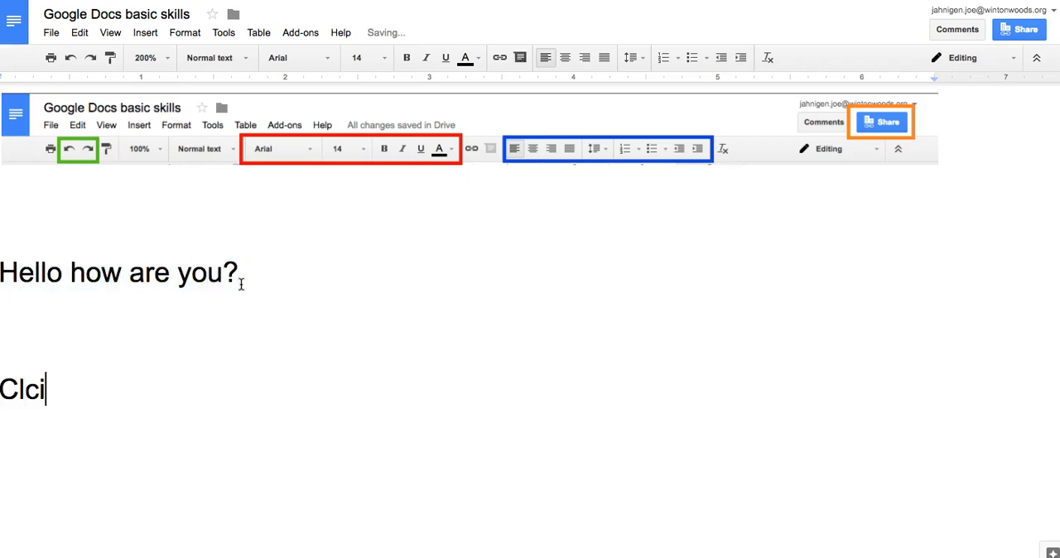
{"action": "type", "text": "Click and hold the “shift” and use the arrows"}
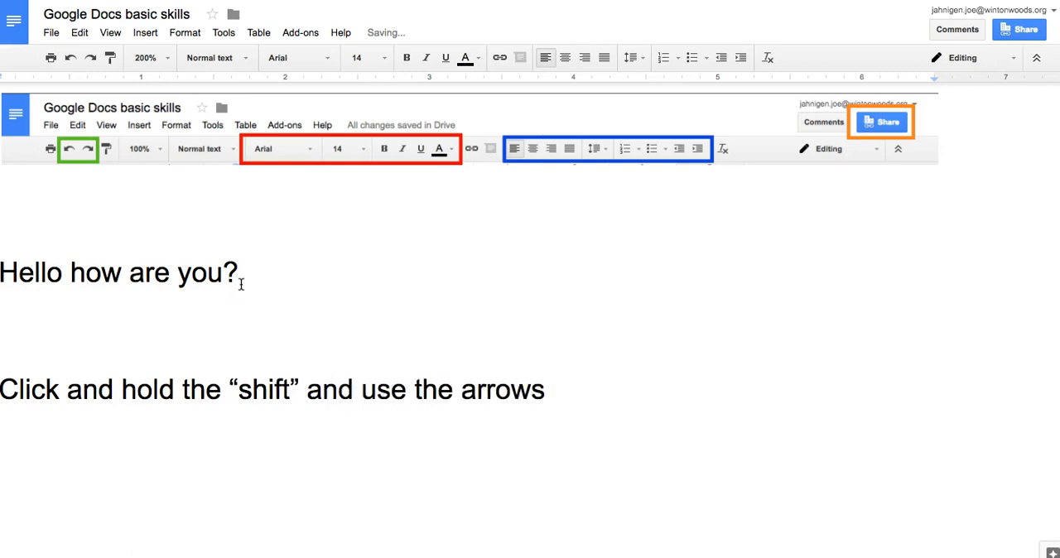
Try the Ultra and Impact fonts on the "Hello how are you?" line and settle on Permanent Marker
{"action": "left_click", "coordinate": [238, 277]}
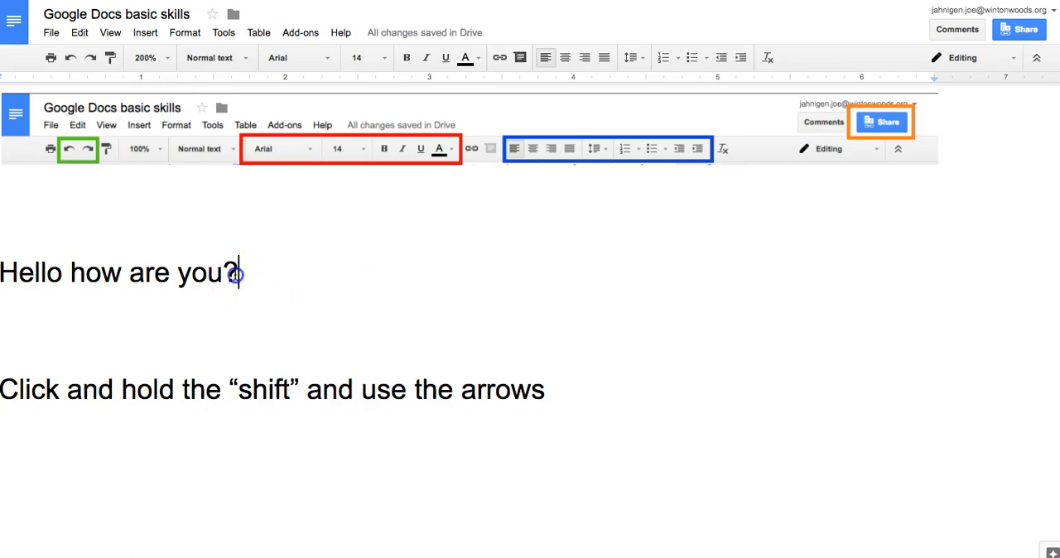
{"action": "key", "text": "shift+Left"}
{"action": "key", "text": "shift+Left"}
{"action": "key", "text": "shift+Left"}
{"action": "key", "text": "shift+Left"}
{"action": "key", "text": "shift+Left"}
{"action": "key", "text": "shift+Left"}
{"action": "key", "text": "shift+Left"}
{"action": "key", "text": "shift+Left"}
{"action": "key", "text": "shift+Left"}
{"action": "key", "text": "shift+Left"}
{"action": "key", "text": "shift+Left"}
{"action": "key", "text": "shift+Left"}
{"action": "key", "text": "shift+Left"}
{"action": "key", "text": "shift+Left"}
{"action": "key", "text": "shift+Left"}
{"action": "key", "text": "shift+Left"}
{"action": "key", "text": "shift+Left"}
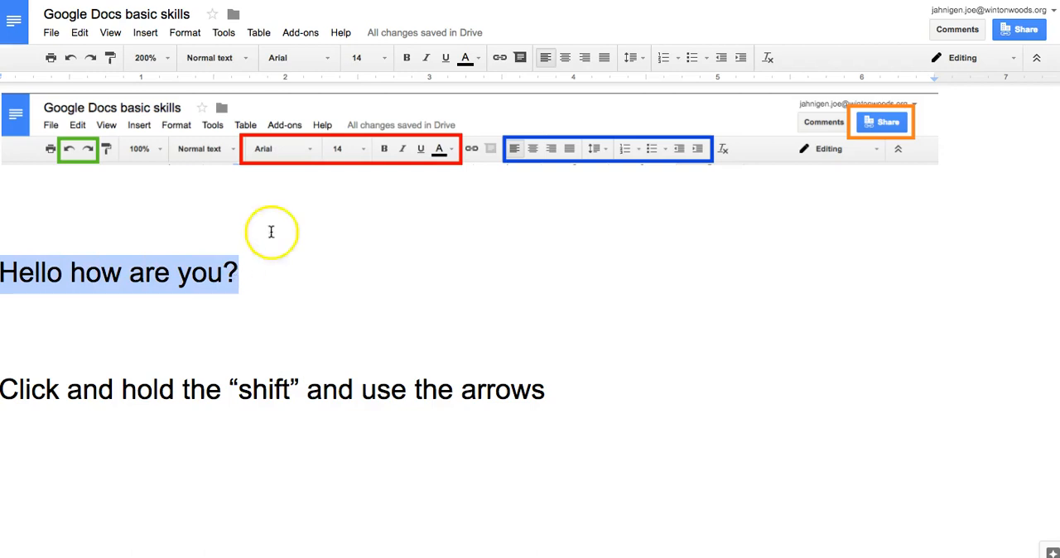
{"action": "left_click", "coordinate": [290, 57]}
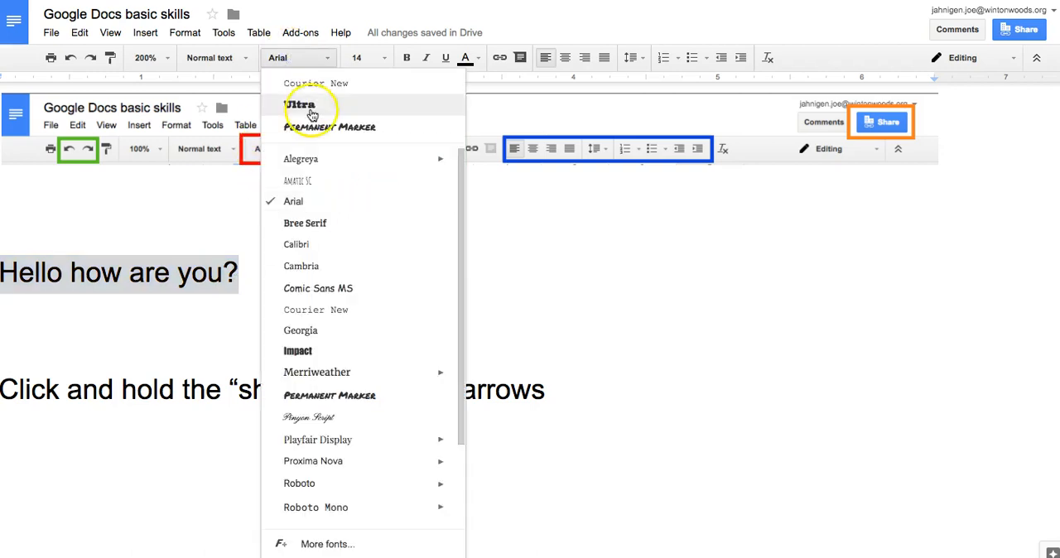
{"action": "left_click", "coordinate": [304, 106]}
{"action": "left_click", "coordinate": [290, 56]}
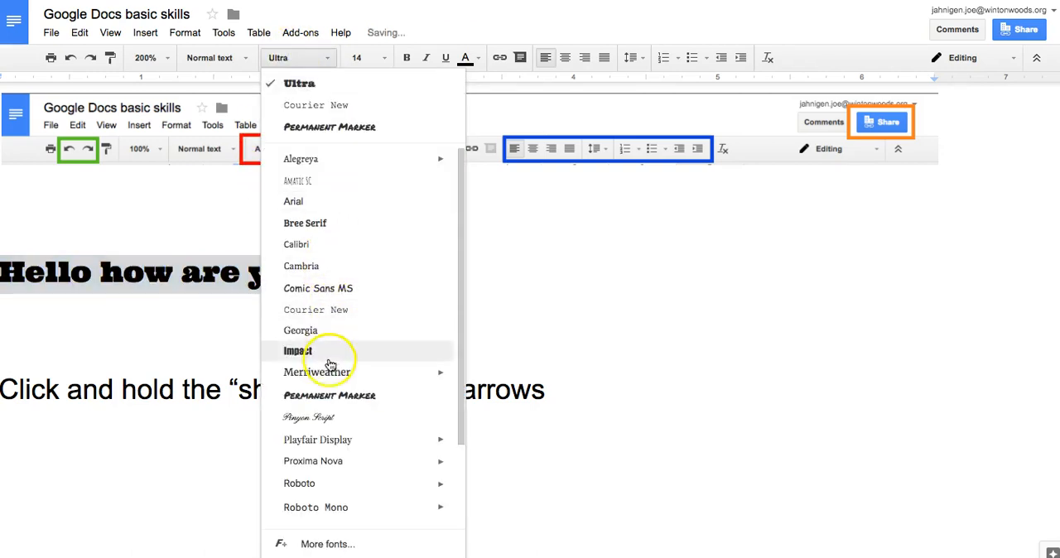
{"action": "left_click", "coordinate": [329, 355]}
{"action": "left_click", "coordinate": [294, 62]}
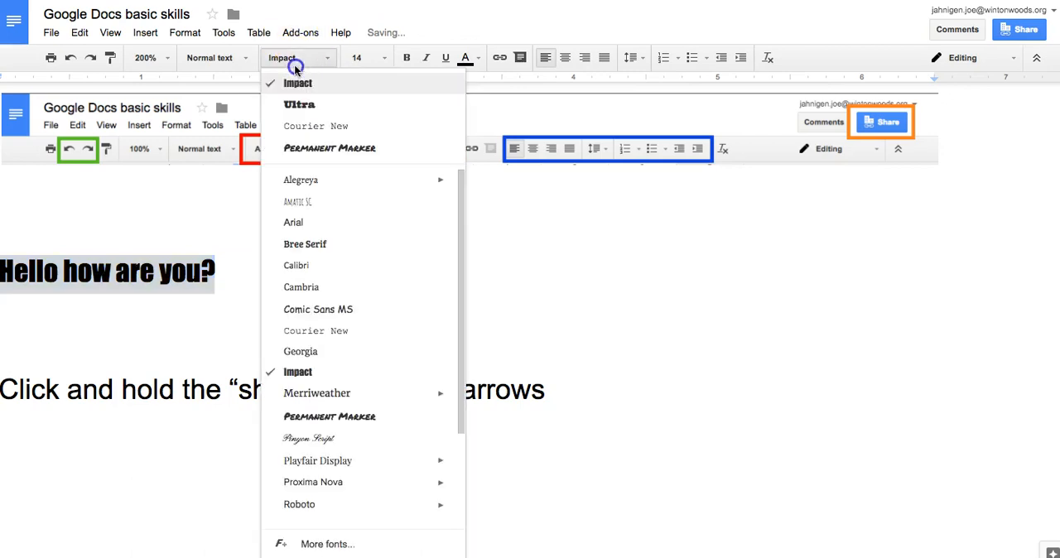
{"action": "left_click", "coordinate": [336, 417]}
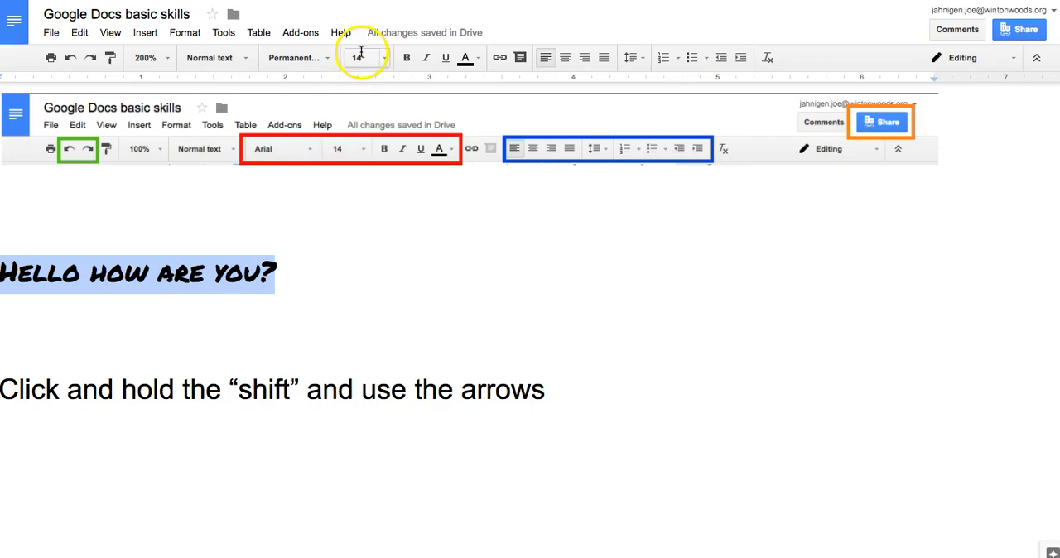
Try font sizes 24, 96 and 6 on the selected "Hello how are you?" line
{"action": "left_click", "coordinate": [369, 55]}
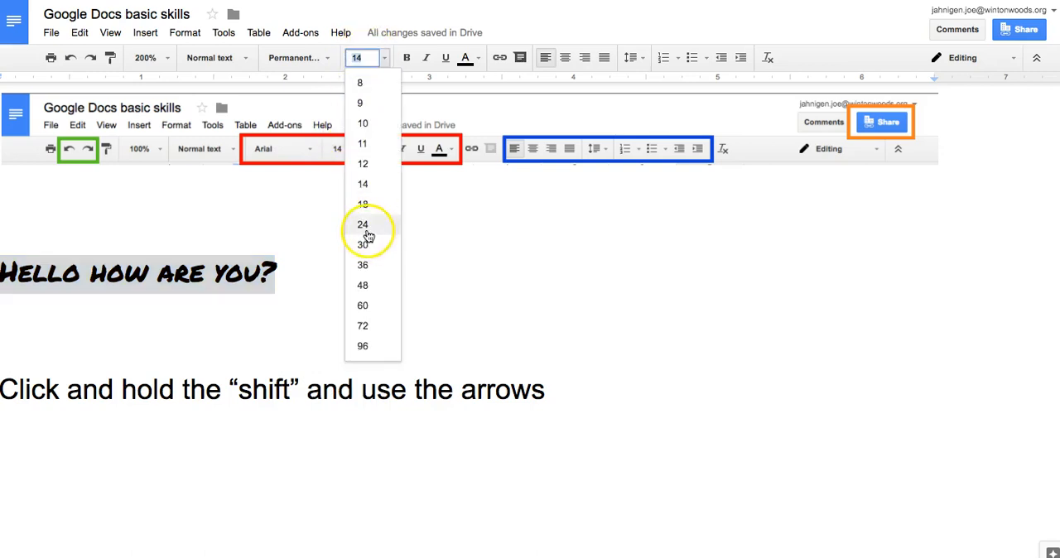
{"action": "left_click", "coordinate": [362, 225]}
{"action": "left_click", "coordinate": [361, 60]}
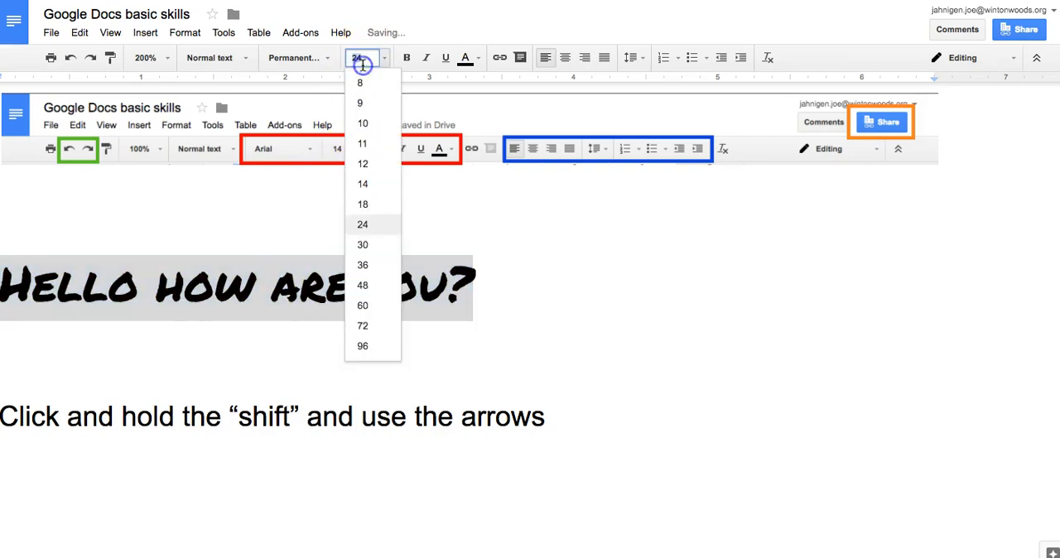
{"action": "left_click", "coordinate": [362, 348]}
{"action": "left_click", "coordinate": [358, 58]}
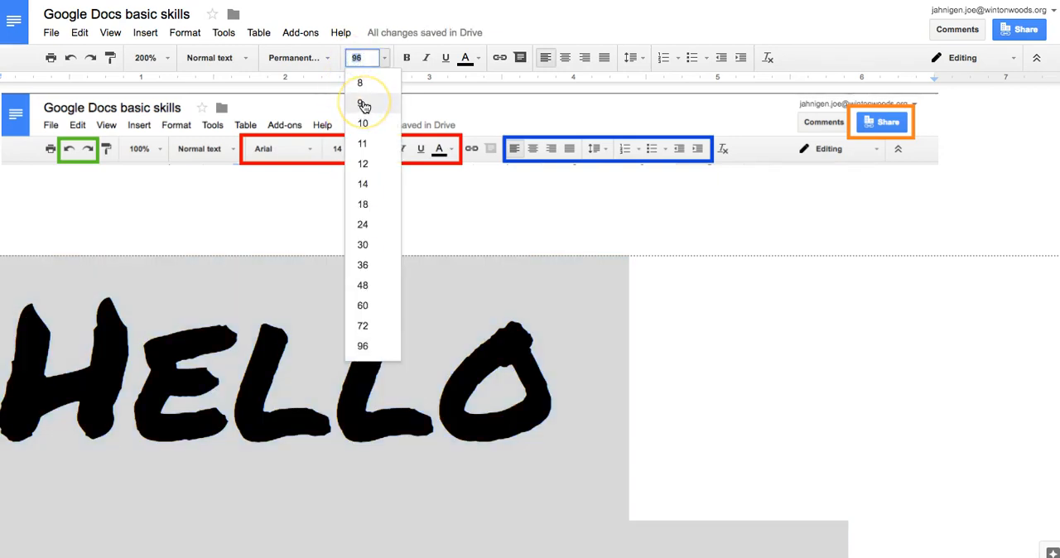
{"action": "left_click", "coordinate": [365, 104]}
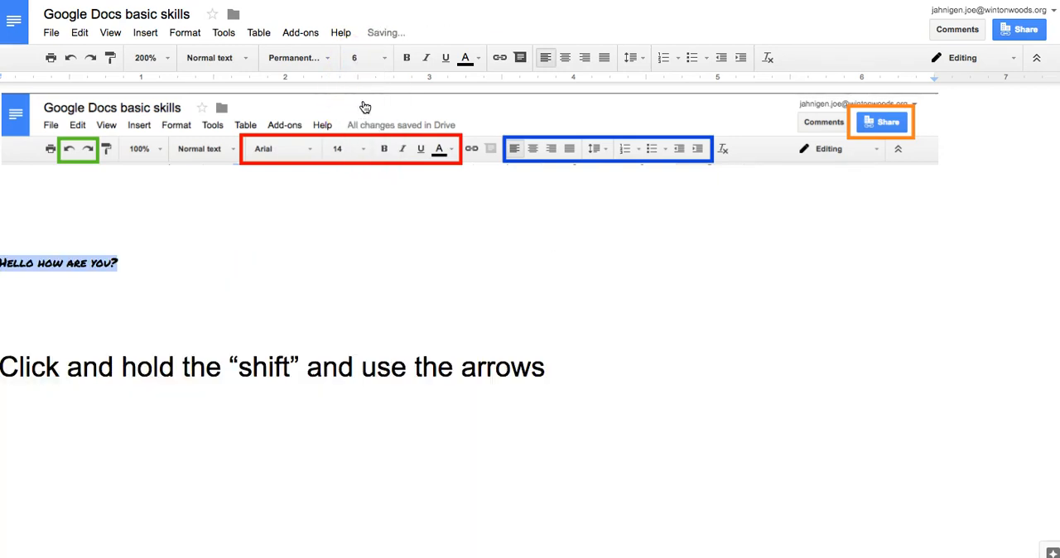
Set the font size of the "Hello how are you?" line to 20
{"action": "left_click", "coordinate": [366, 58]}
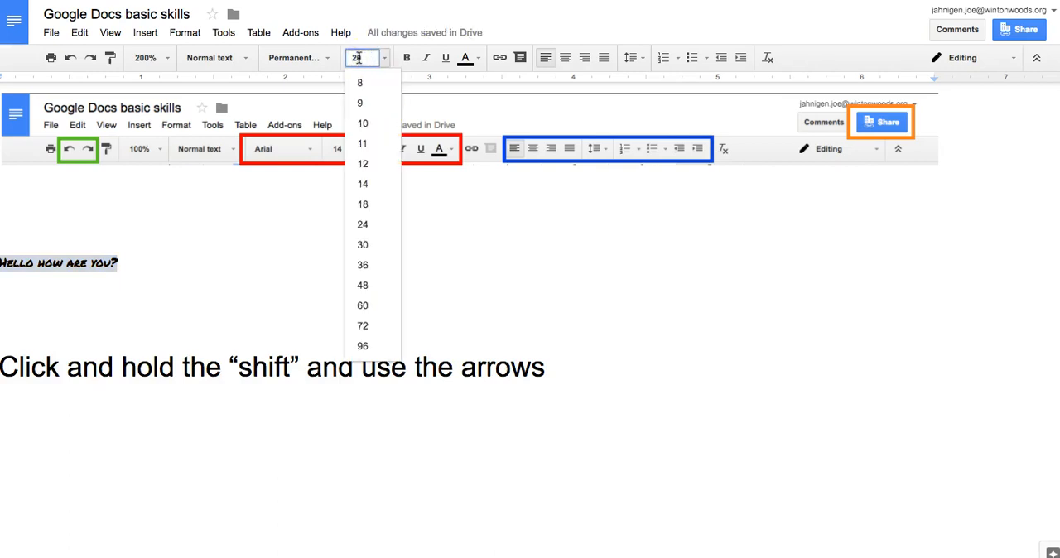
{"action": "type", "text": "20"}
{"action": "key", "text": "Return"}
Turn bold on and back off for the "Hello how are you?" line
{"action": "left_click", "coordinate": [408, 60]}
{"action": "left_click", "coordinate": [408, 60]}
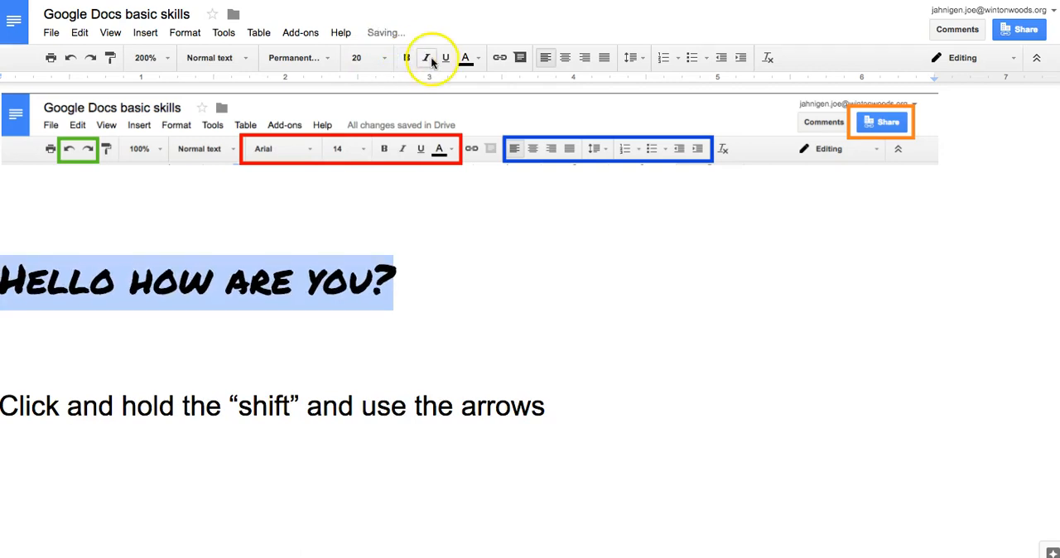
Turn italic and underline on and back off for the "Hello how are you?" line
{"action": "left_click", "coordinate": [430, 60]}
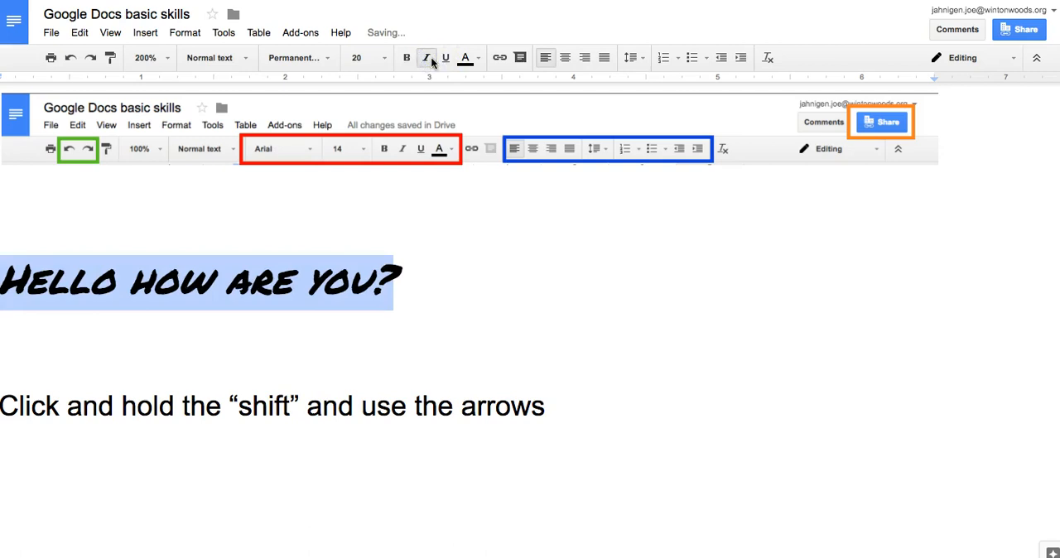
{"action": "left_click", "coordinate": [444, 60]}
{"action": "left_click", "coordinate": [444, 60]}
Try orange and dark green as the text color of the selected "Hello how are you?" line
{"action": "left_click", "coordinate": [465, 58]}
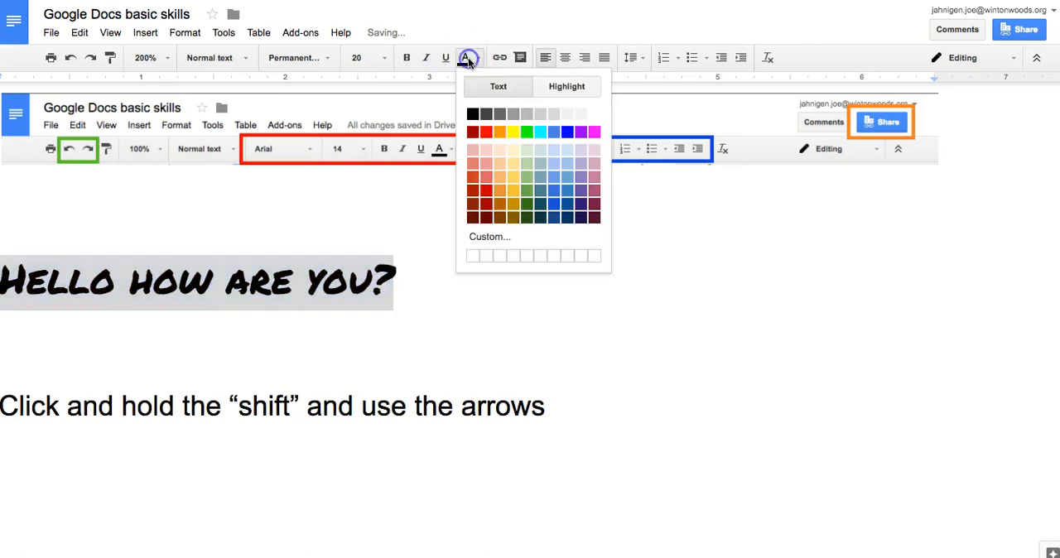
{"action": "left_click", "coordinate": [500, 132]}
{"action": "left_click", "coordinate": [466, 58]}
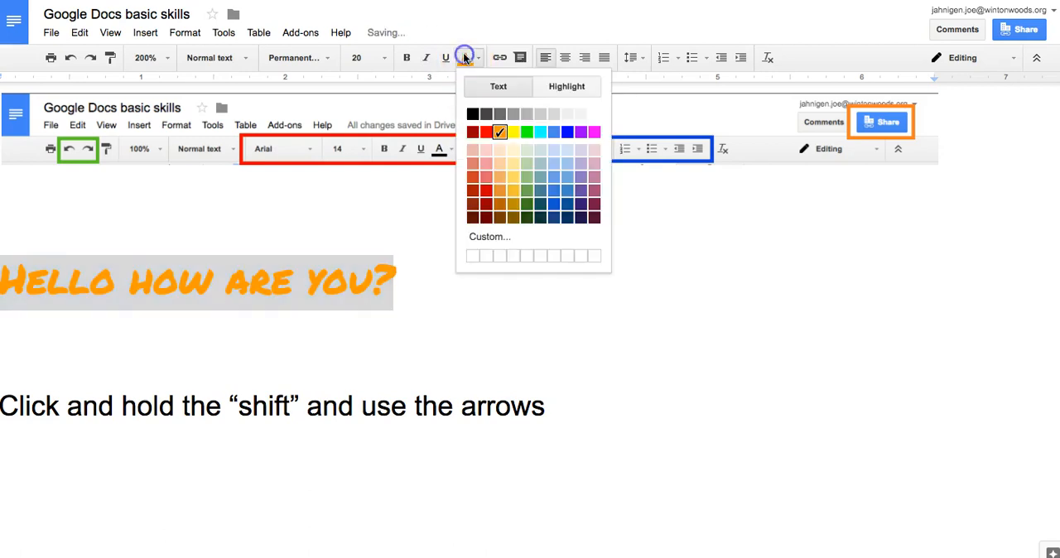
{"action": "left_click", "coordinate": [528, 204]}
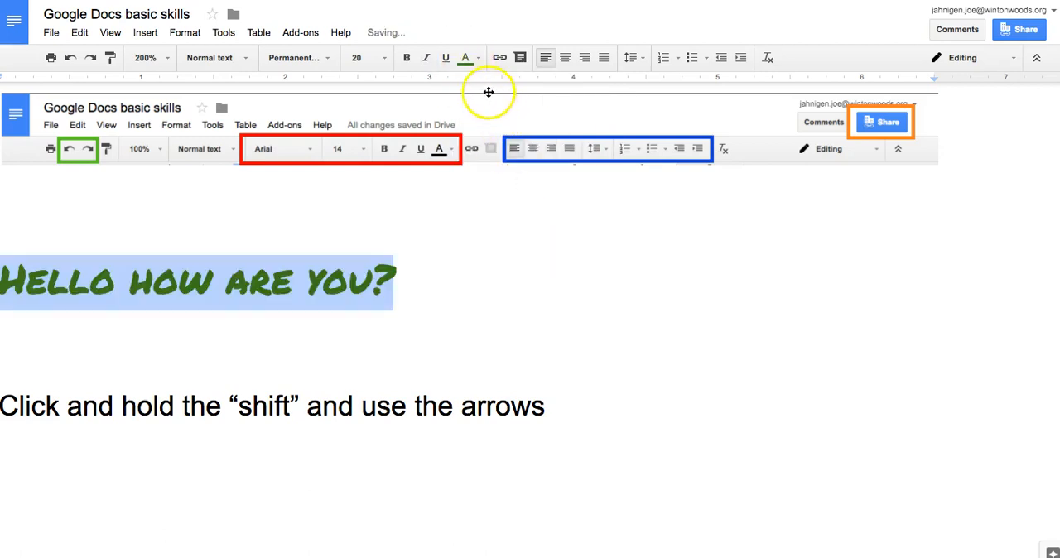
Set the text color of the "Hello how are you?" line to dark red and deselect it
{"action": "left_click", "coordinate": [469, 58]}
{"action": "left_click", "coordinate": [483, 126]}
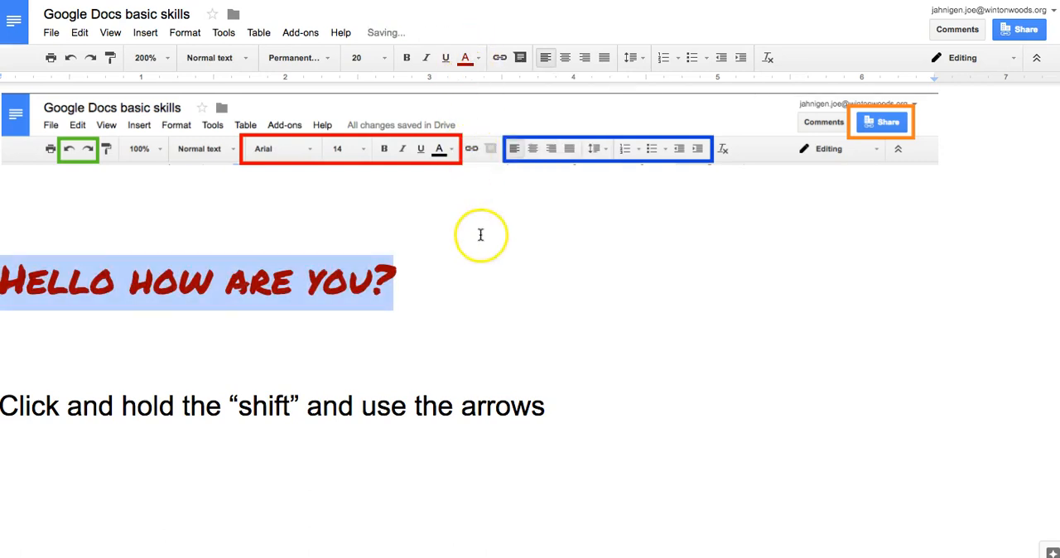
{"action": "left_click", "coordinate": [480, 235]}
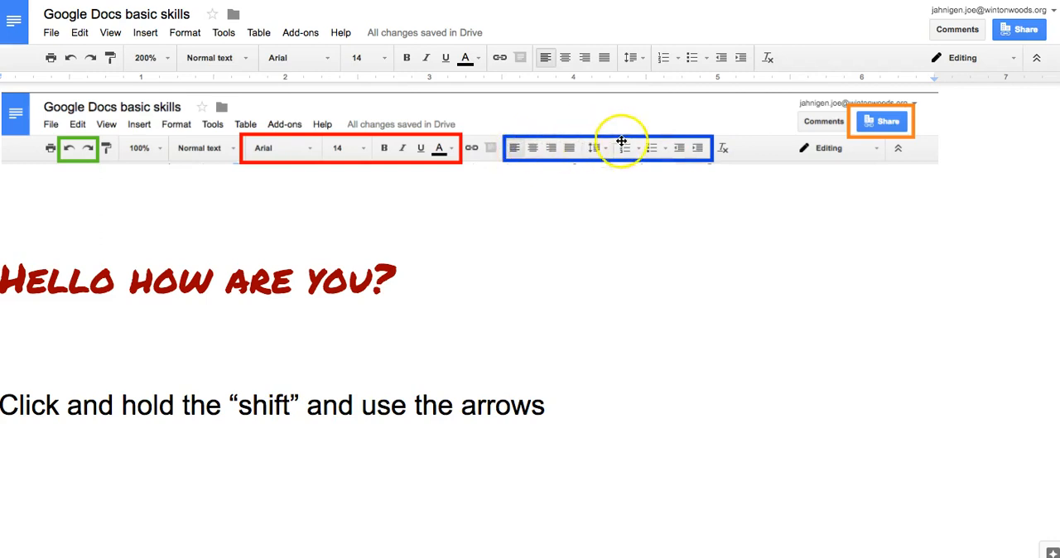
Try center and right alignment on the "Hello how are you?" line and return it to left alignment
{"action": "left_click_drag", "start_coordinate": [449, 288], "coordinate": [9, 284]}
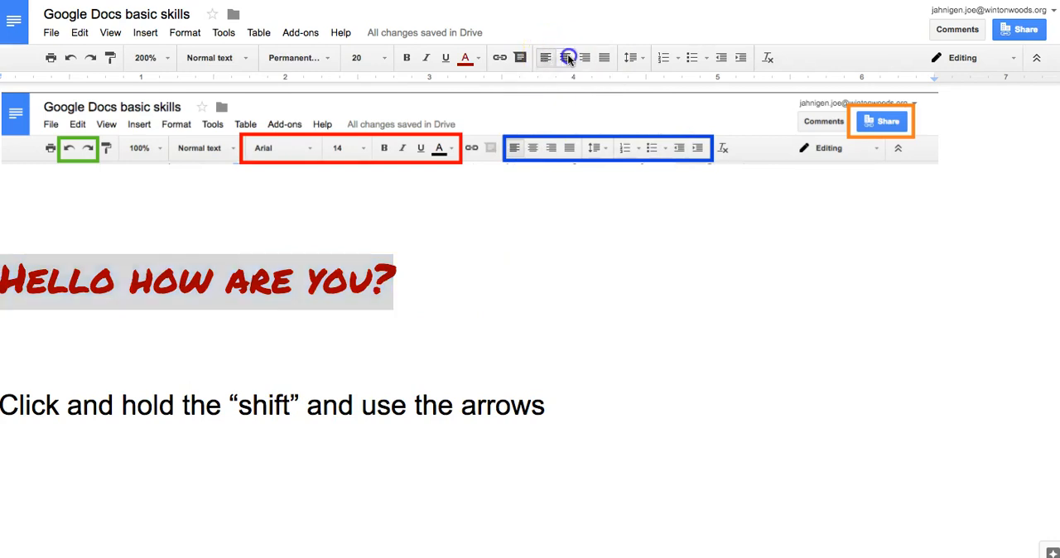
{"action": "left_click", "coordinate": [566, 57]}
{"action": "left_click", "coordinate": [584, 58]}
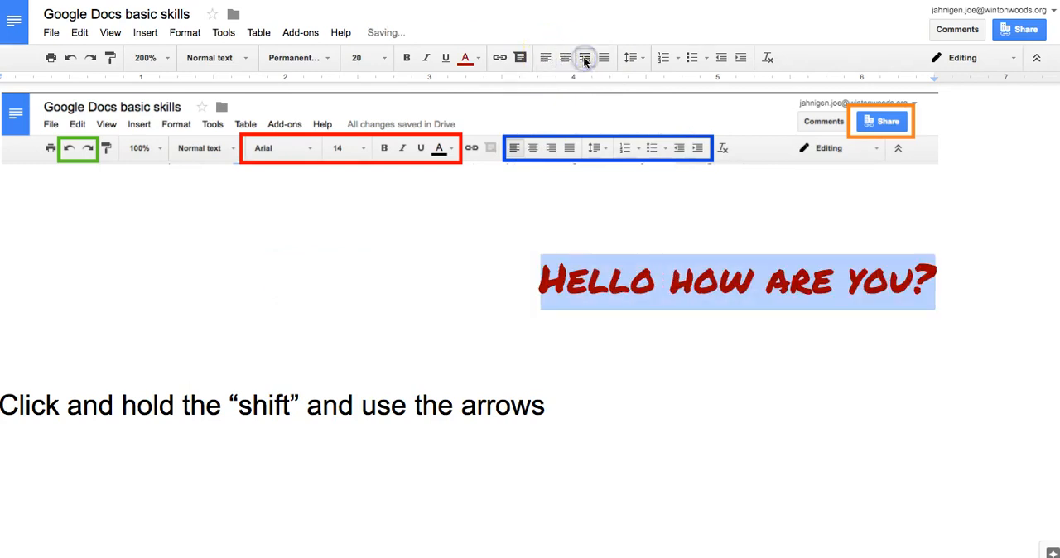
{"action": "left_click", "coordinate": [566, 58]}
{"action": "left_click", "coordinate": [546, 57]}
{"action": "left_click", "coordinate": [567, 57]}
{"action": "left_click", "coordinate": [587, 57]}
{"action": "left_click", "coordinate": [546, 58]}
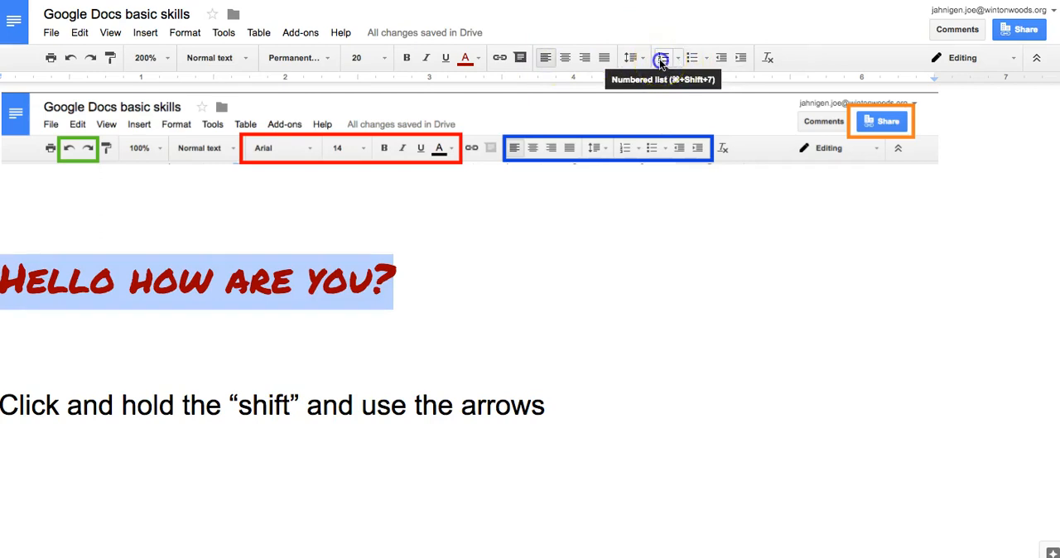
Turn the "Hello how are you?" line into a numbered list and add the items "I am good" and "How aer you?"
{"action": "left_click", "coordinate": [659, 58]}
{"action": "left_click", "coordinate": [540, 282]}
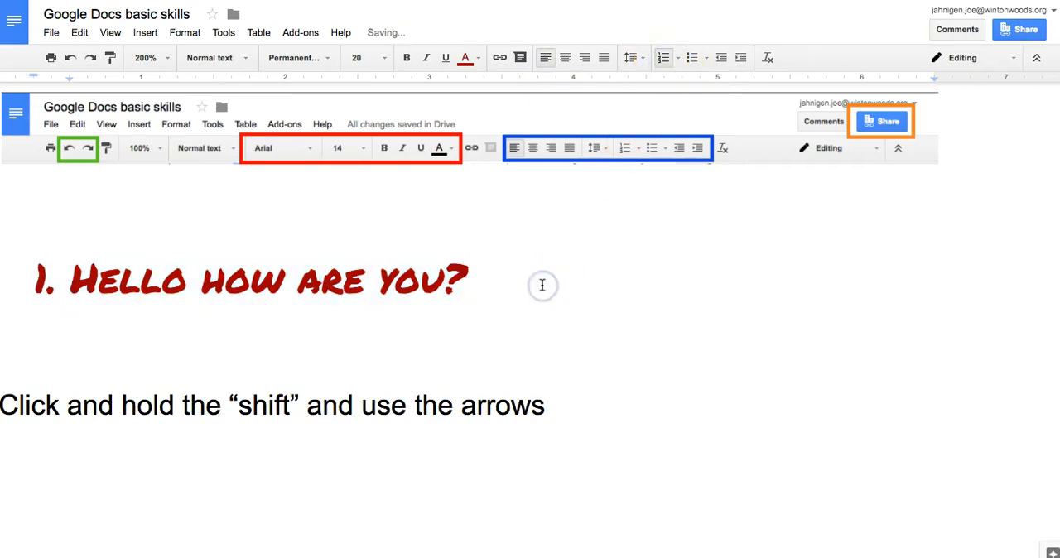
{"action": "key", "text": "Return"}
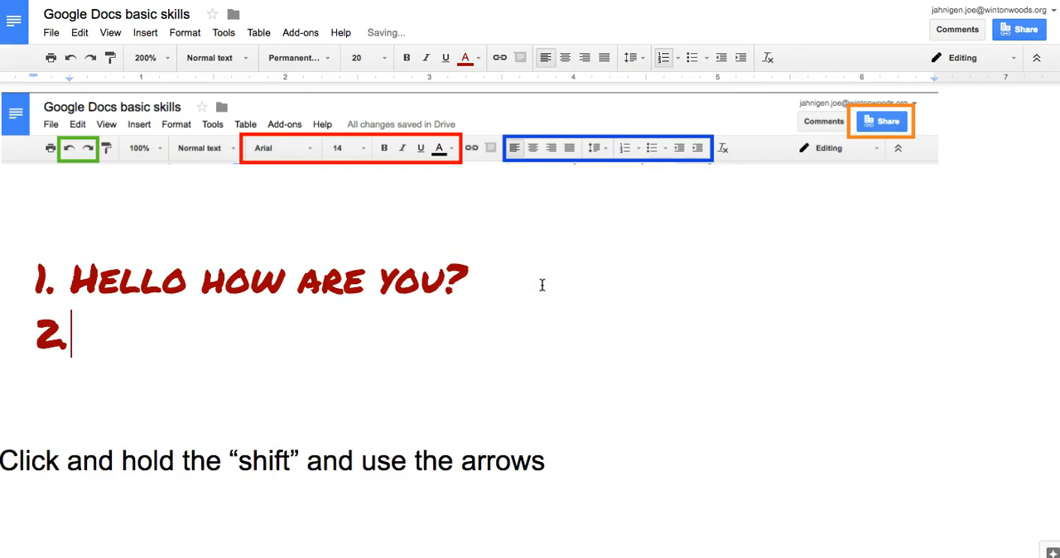
{"action": "type", "text": "I am good"}
{"action": "key", "text": "Return"}
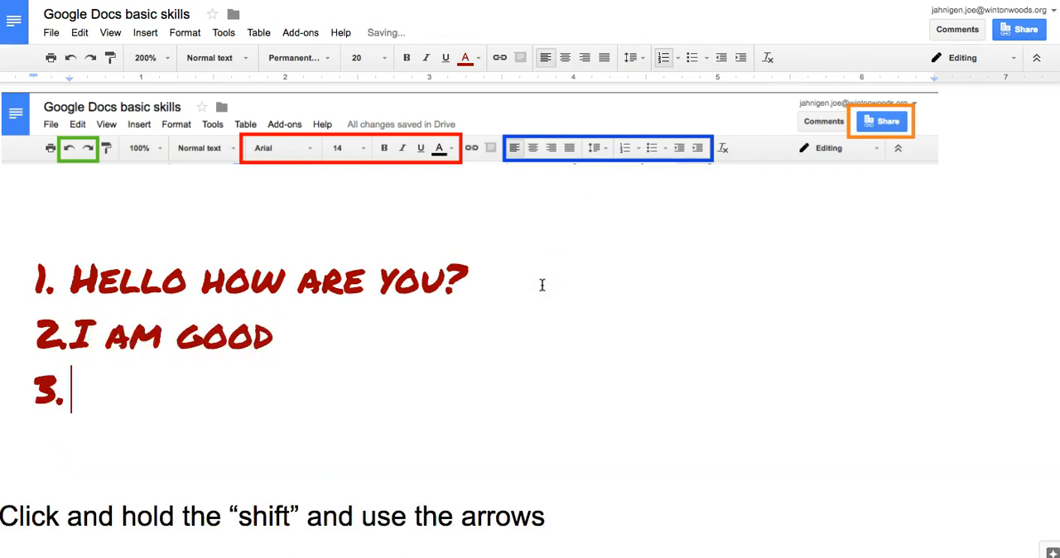
{"action": "type", "text": "How aer you?"}
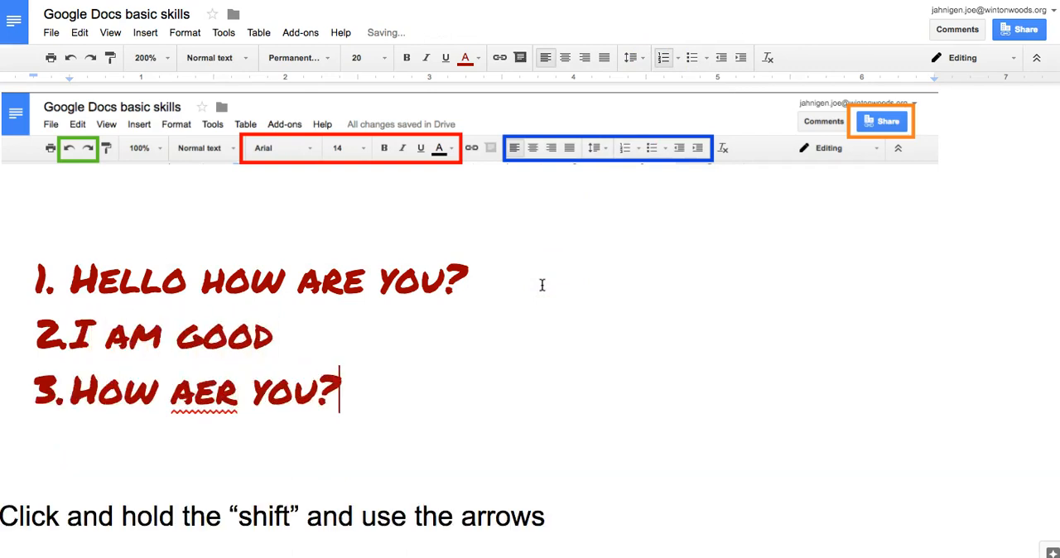
{"action": "left_click", "coordinate": [480, 322]}
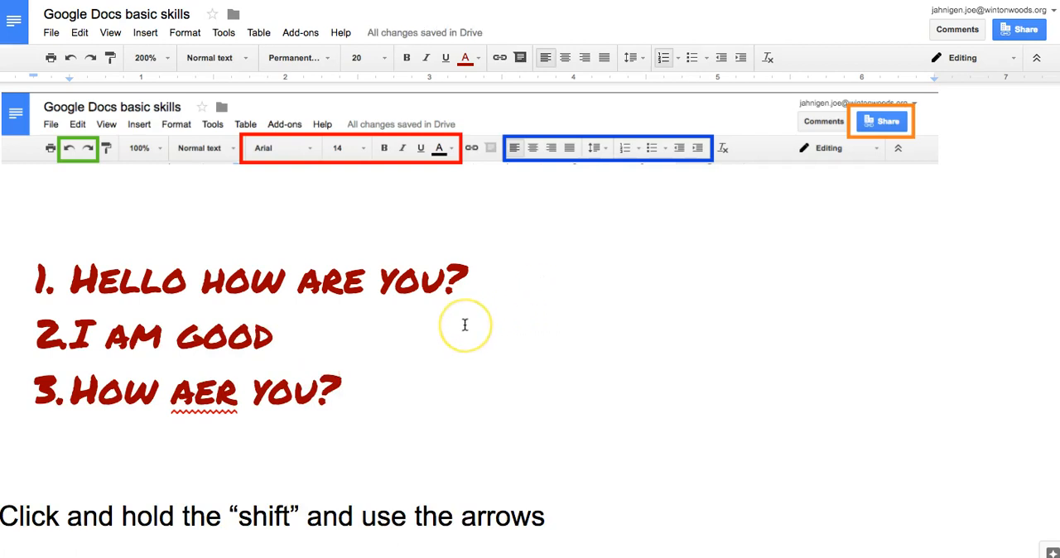
Correct the misspelled word "aer" in the third list item to the suggested spelling "are"
{"action": "left_click", "coordinate": [200, 406]}
{"action": "right_click", "coordinate": [200, 405]}
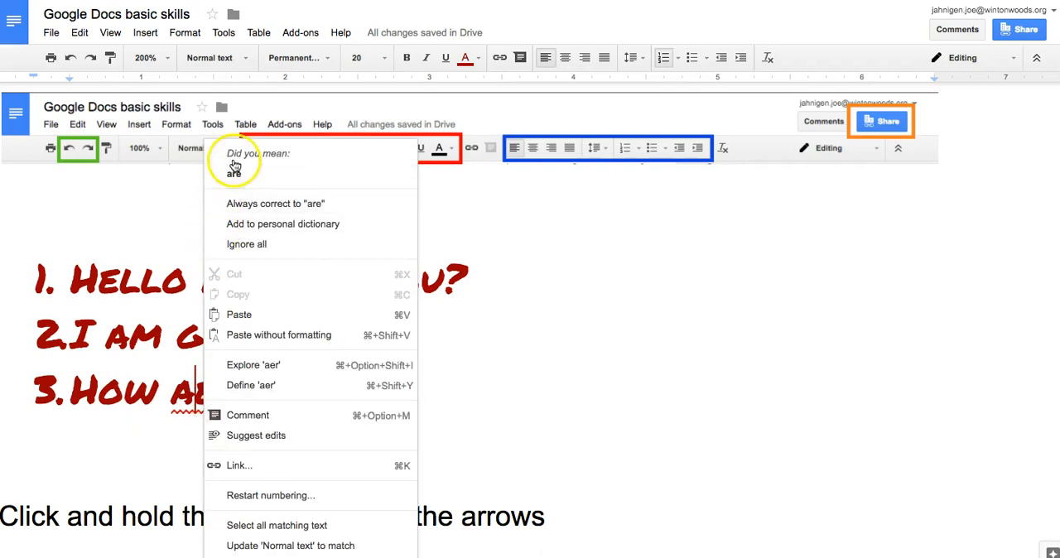
{"action": "left_click", "coordinate": [232, 177]}
{"action": "left_click", "coordinate": [347, 391]}
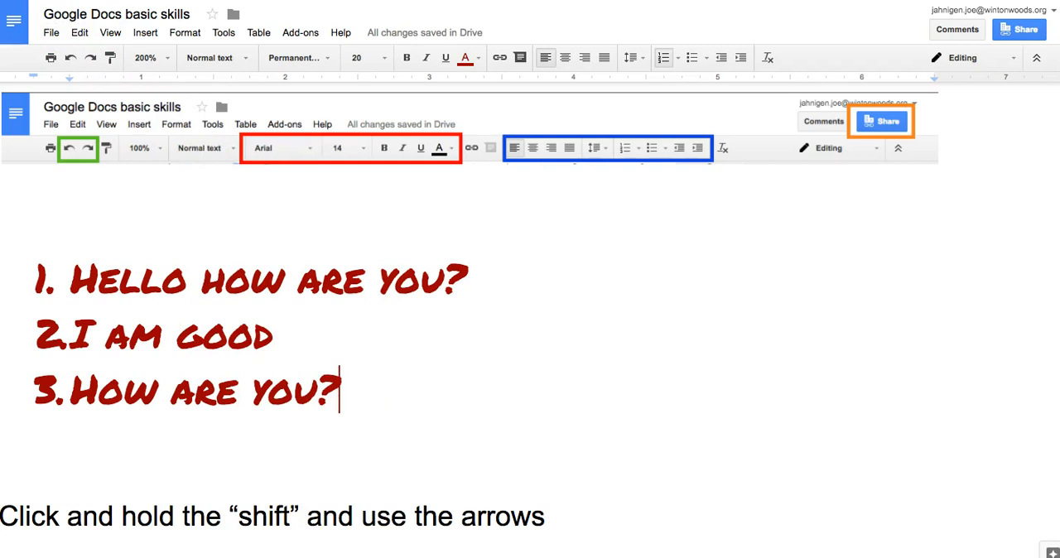